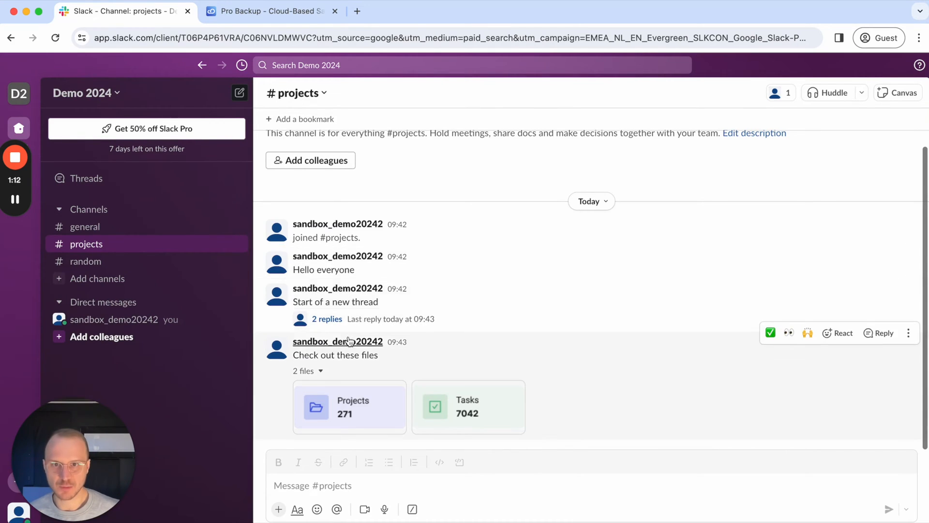
scroll(349, 341, up, 1)
scroll(407, 327, down, 1)
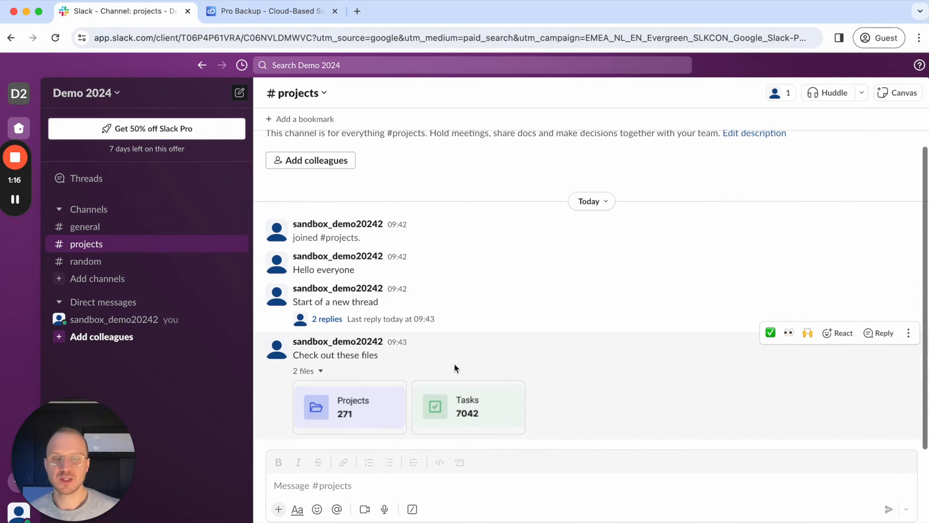
Sign in to the Pro Backup dashboard from the Pro Backup site
click(248, 15)
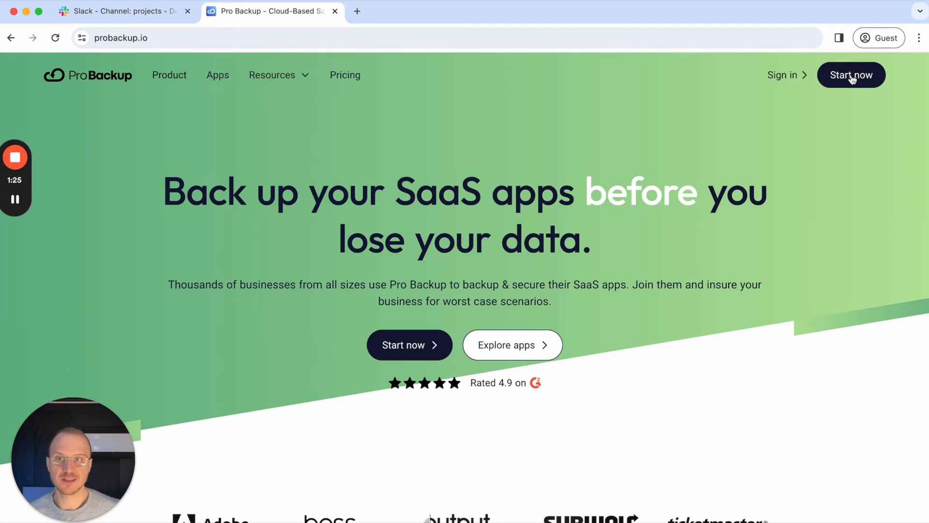
click(791, 75)
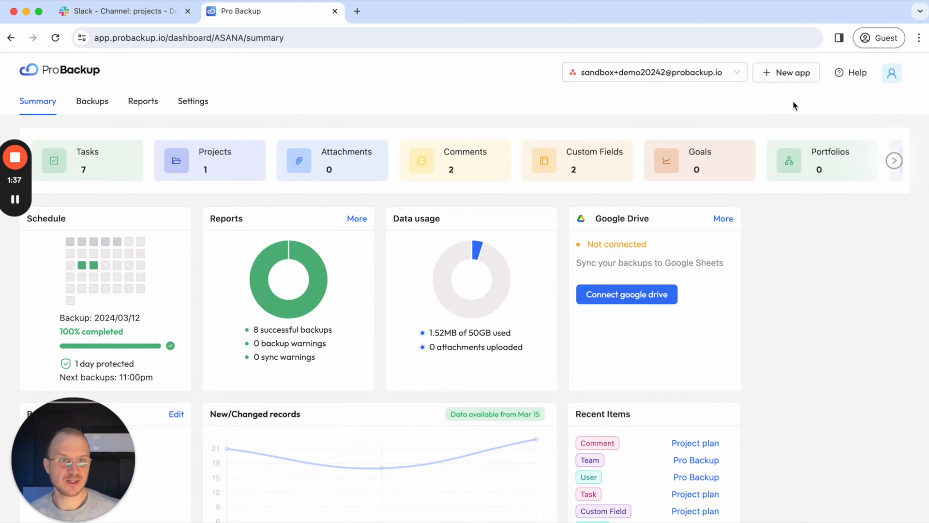
Add a new app, choose Slack, and log in with Slack to authorize Pro Backup
click(785, 75)
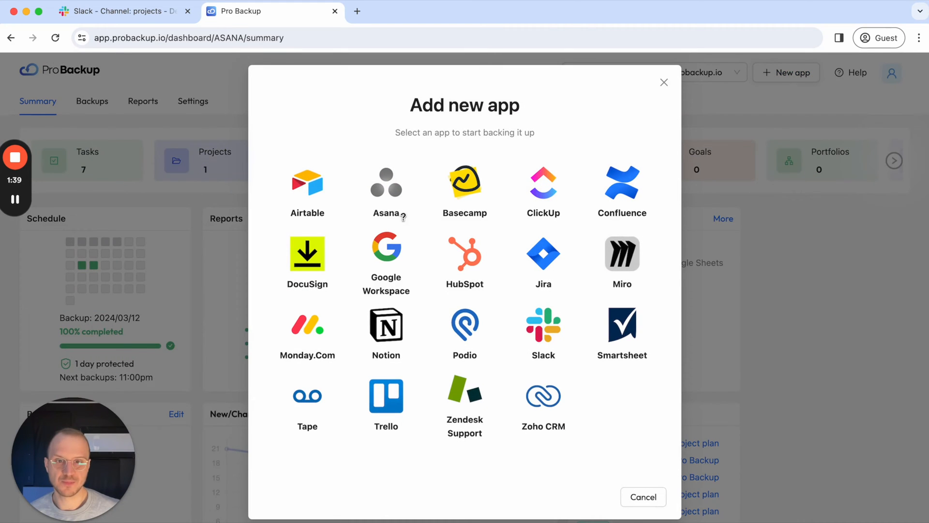
click(552, 328)
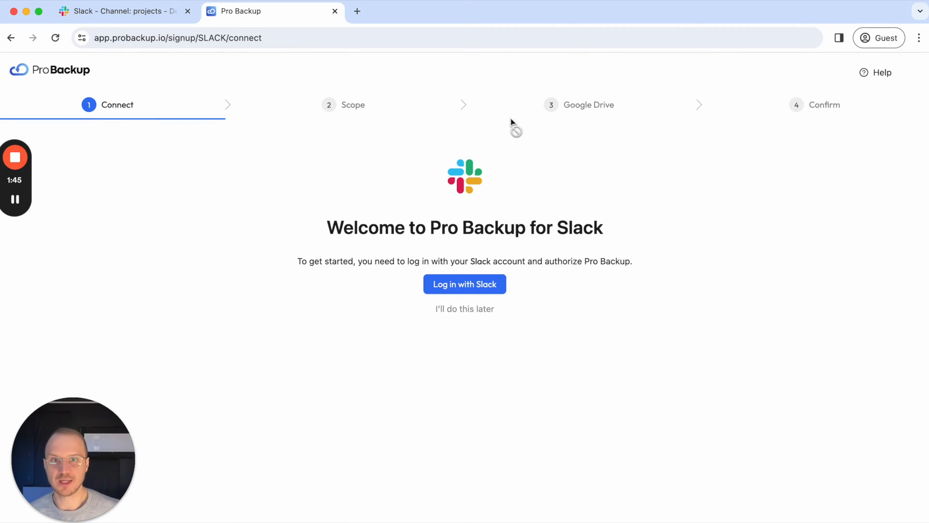
click(481, 288)
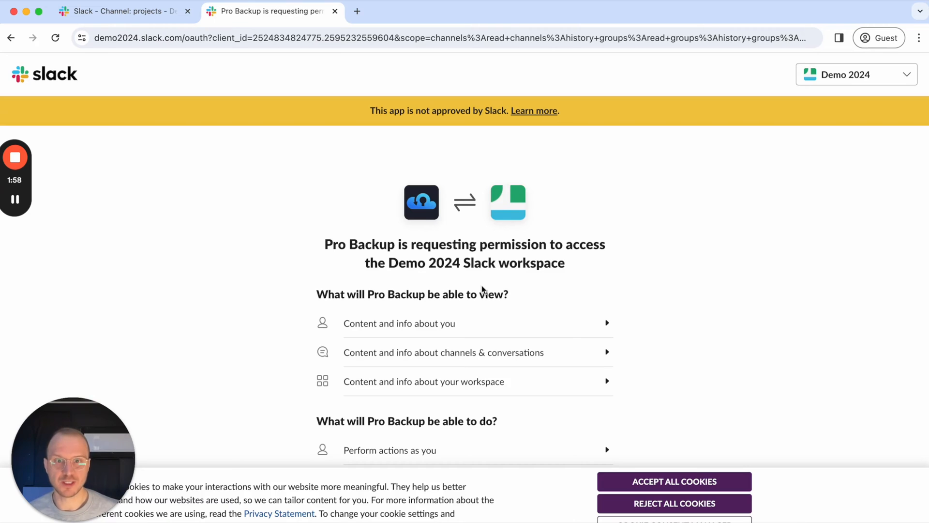
scroll(481, 285, down, 2)
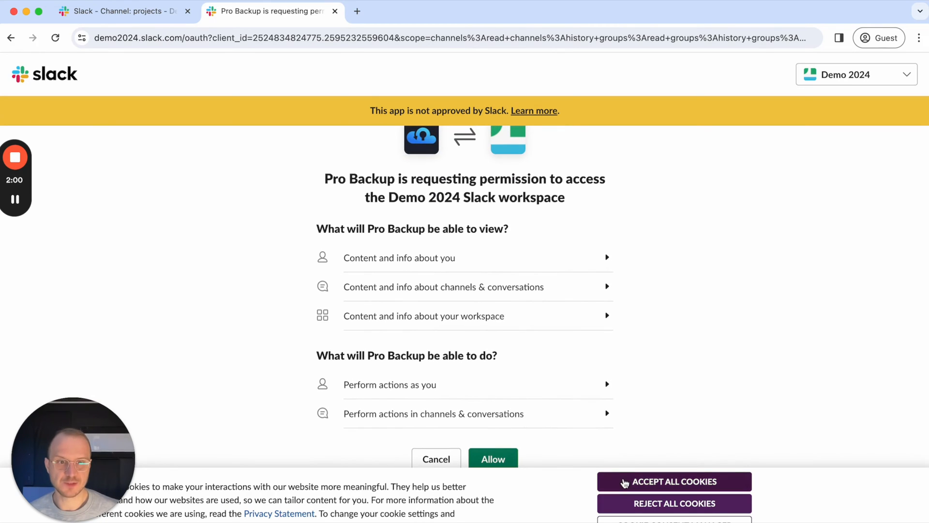
Allow Pro Backup access to the Demo 2024 Slack workspace
click(498, 460)
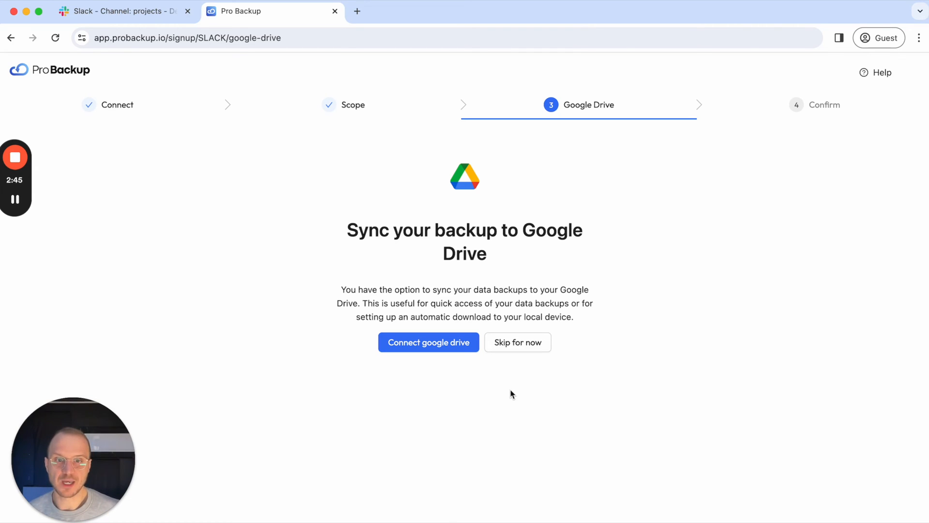
Skip Google Drive sync, start the first Slack backup, and dismiss the Get started checklist
click(511, 351)
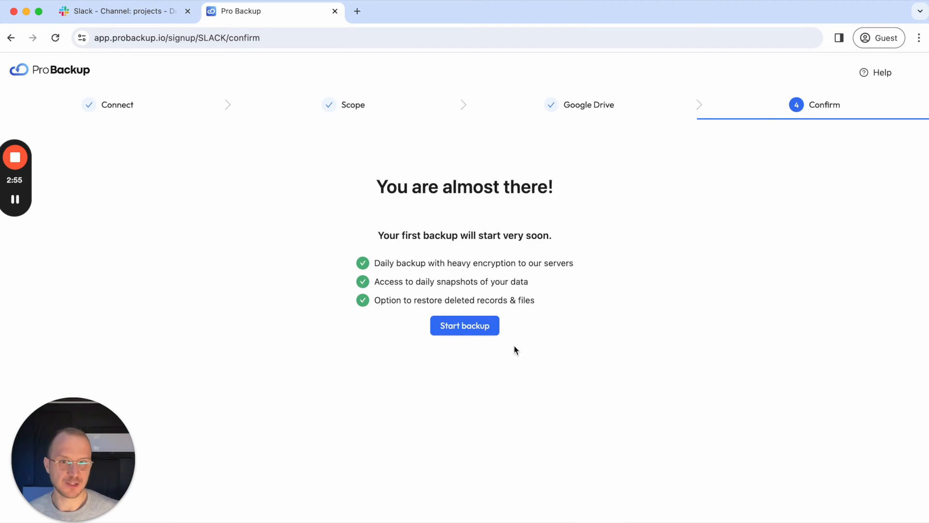
click(477, 329)
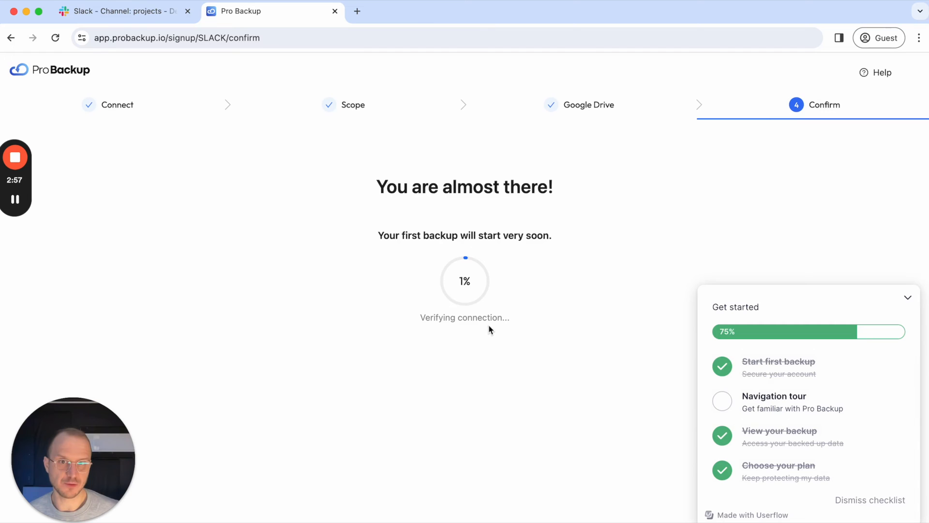
click(909, 299)
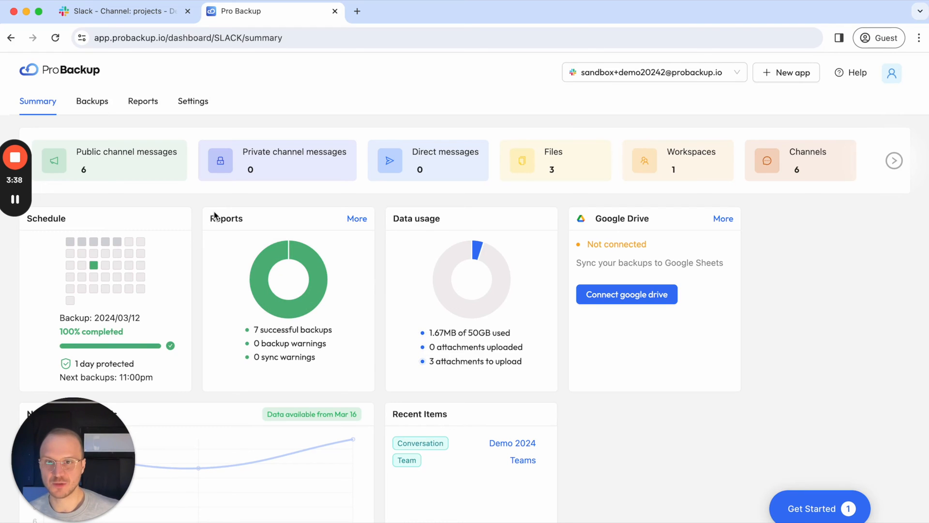
Show the backed-up public messages of the general channel in the Backups tab
click(92, 101)
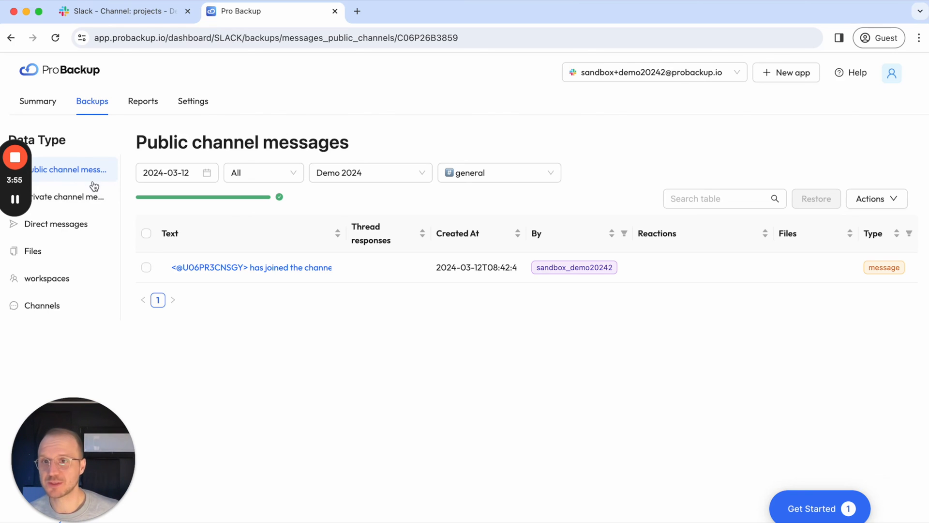
Browse private channel and direct messages, then return to public channel messages
click(68, 196)
click(74, 225)
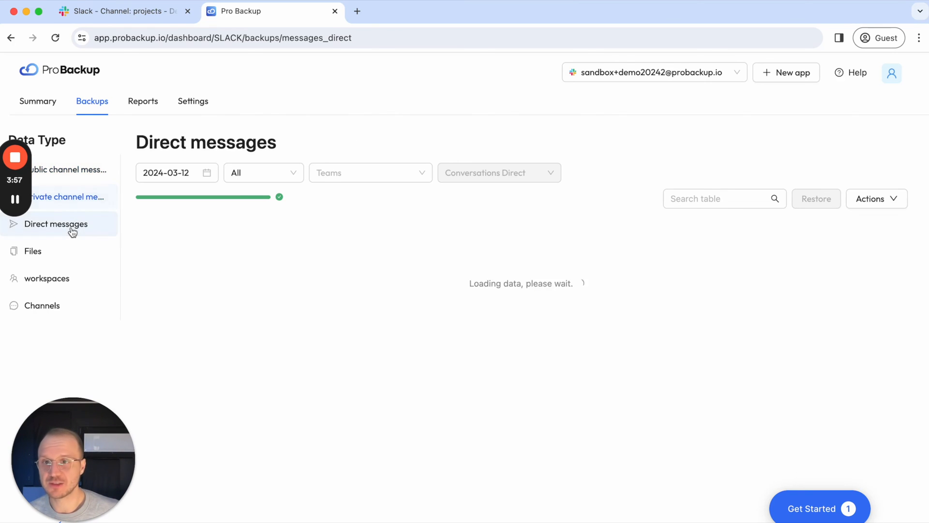
click(73, 176)
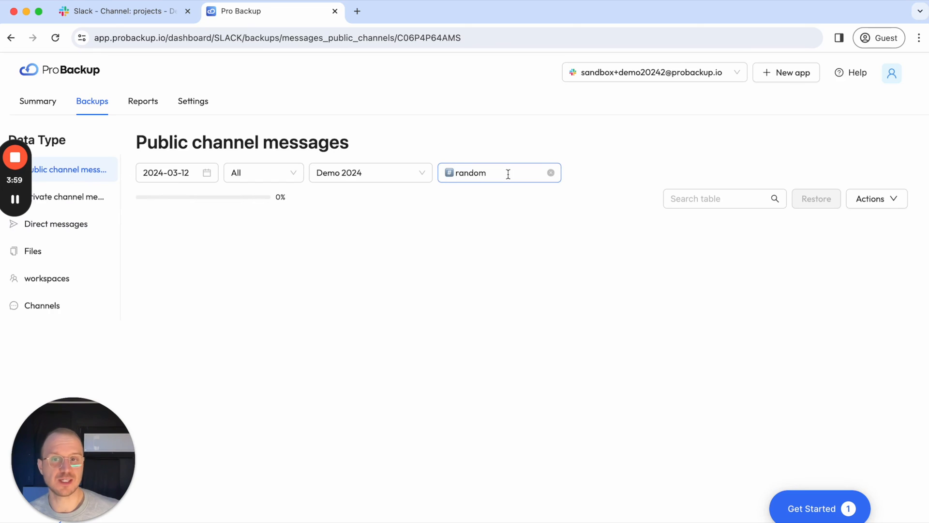